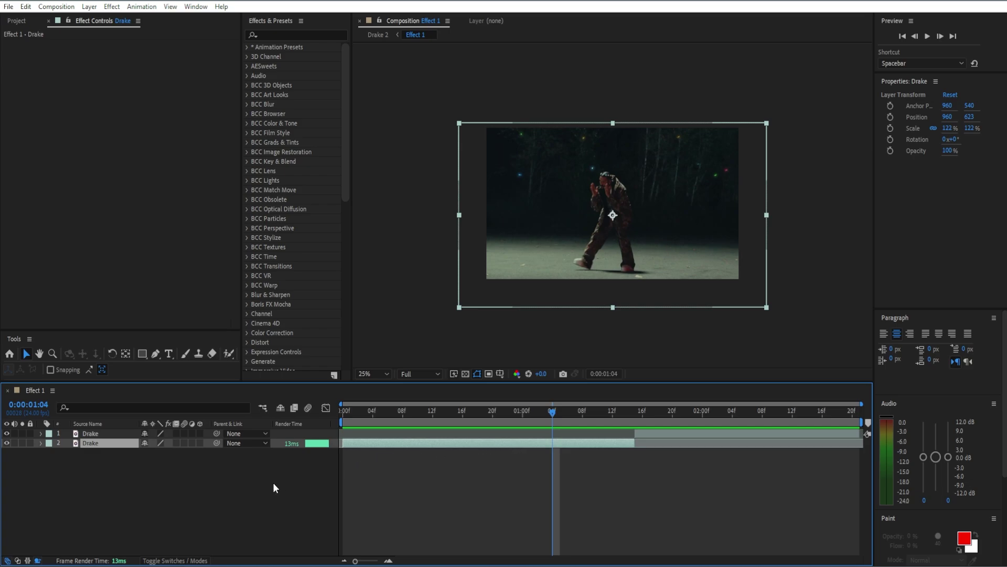
Create an adjustment layer and place it above both Drake clips in the Effect 1 composition.
{"action": "right_click", "coordinate": [274, 483]}
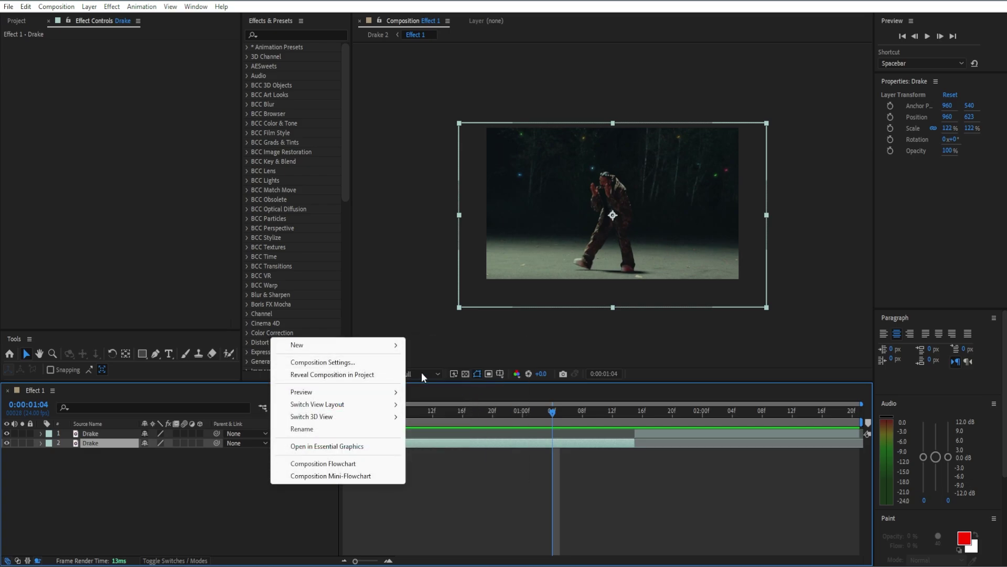
{"action": "mouse_move", "coordinate": [399, 345]}
{"action": "left_click", "coordinate": [464, 436]}
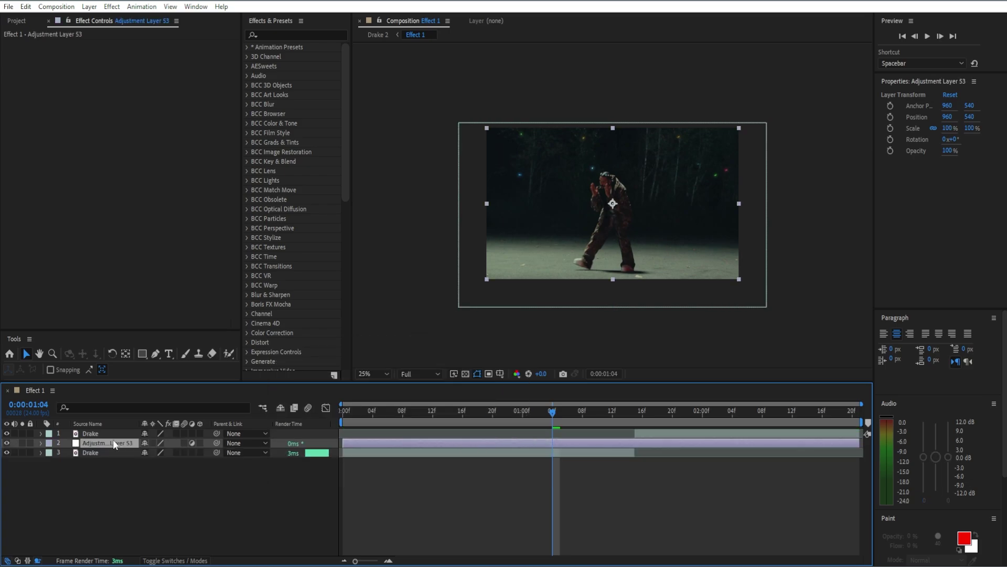
{"action": "left_click_drag", "start_coordinate": [109, 446], "coordinate": [112, 433]}
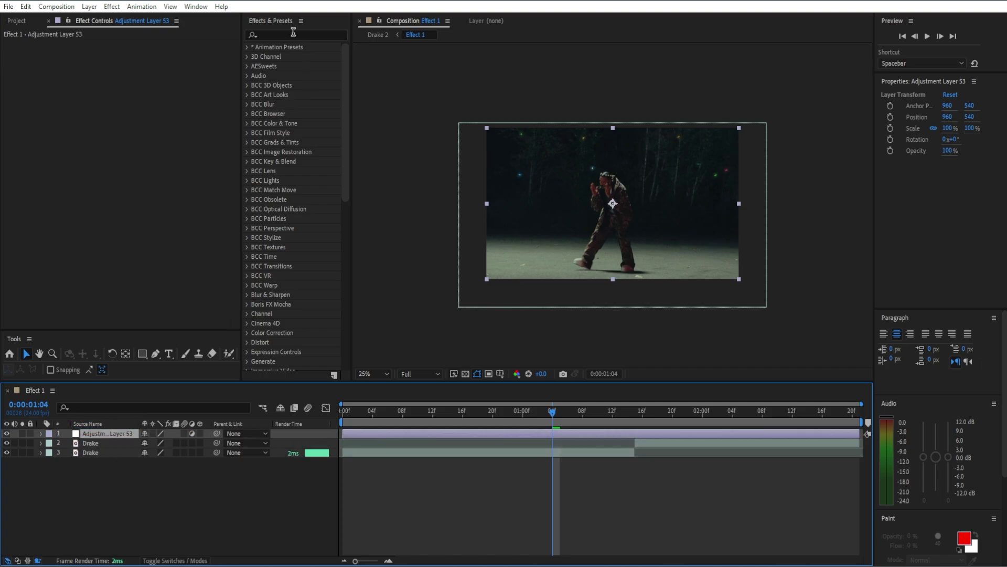
Apply the Noise effect to the adjustment layer and turn off Use Color Noise.
{"action": "left_click", "coordinate": [307, 36]}
{"action": "type", "text": "noise"}
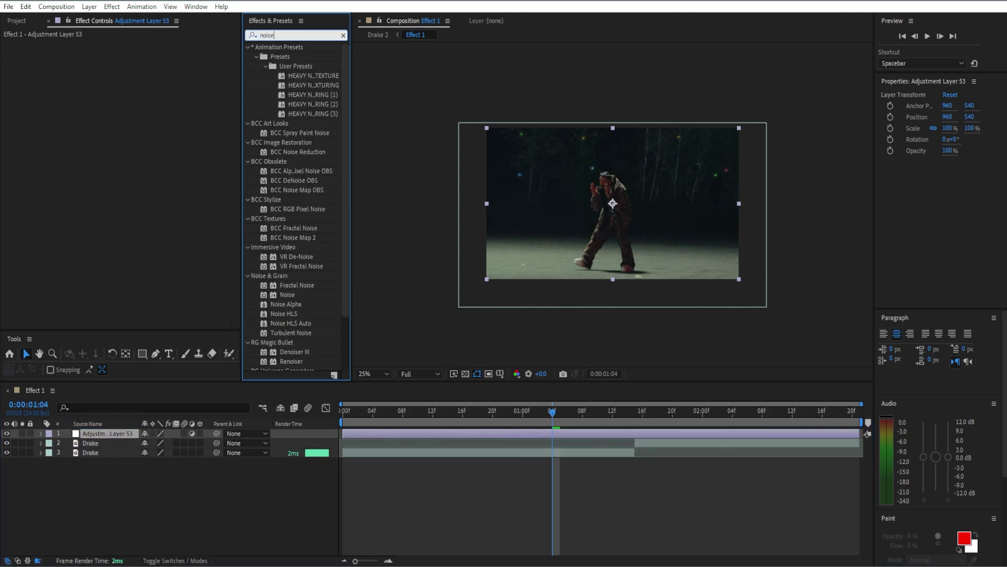
{"action": "left_click_drag", "start_coordinate": [287, 295], "coordinate": [149, 221]}
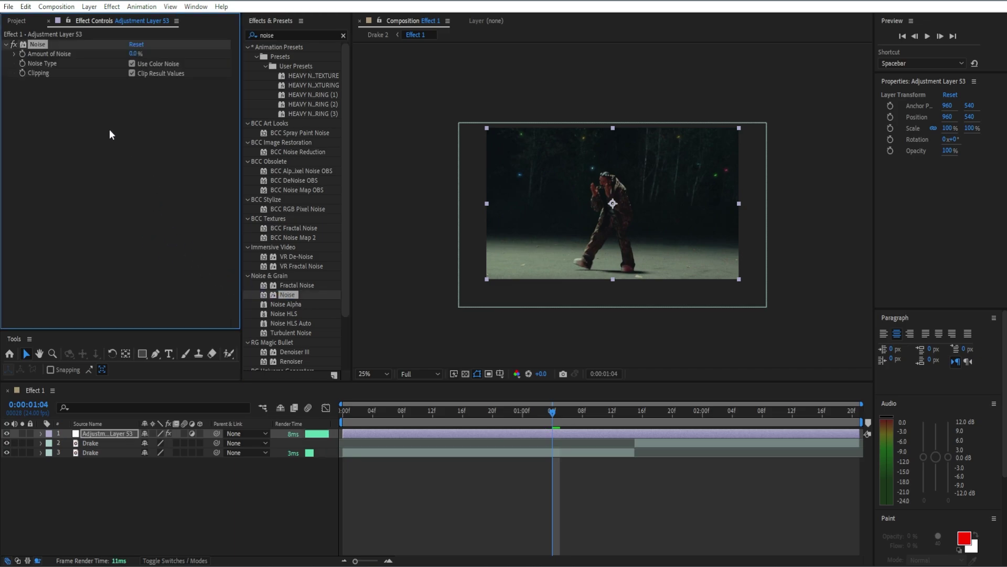
{"action": "left_click", "coordinate": [132, 64]}
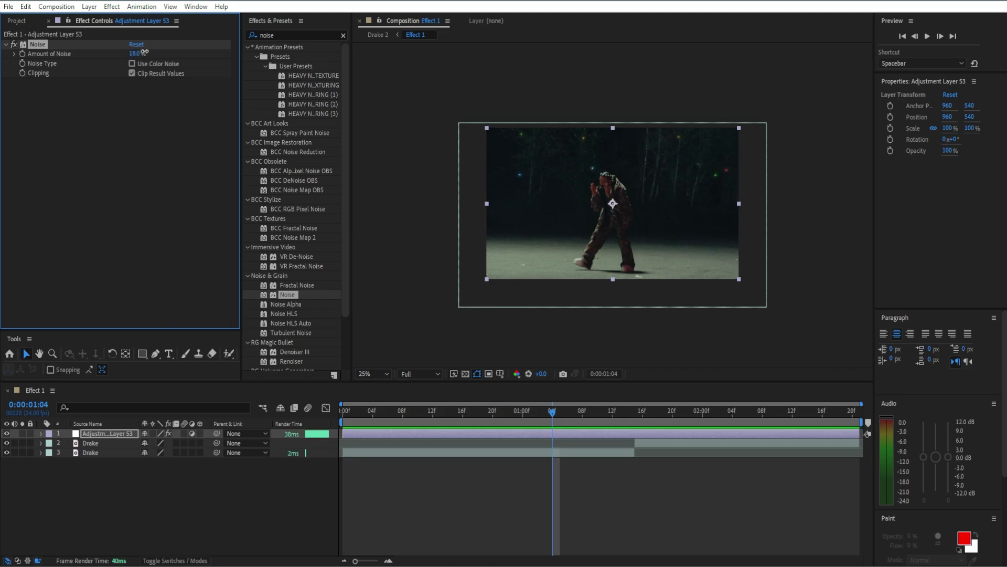
Raise the Amount of Noise to 99% and compare the noise with and without color in the enlarged preview.
{"action": "left_click_drag", "start_coordinate": [135, 54], "coordinate": [186, 54]}
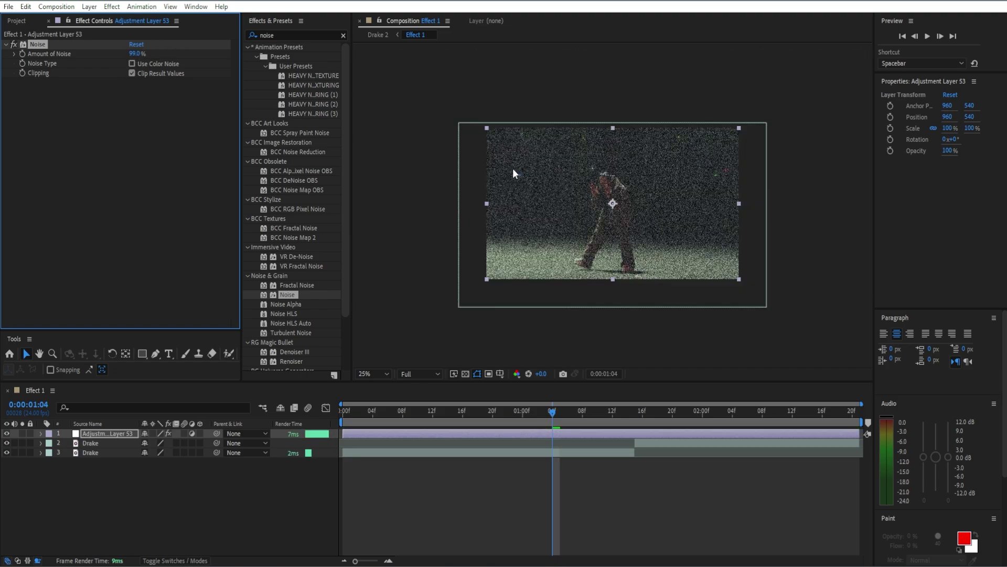
{"action": "left_click", "coordinate": [132, 64]}
{"action": "key", "text": "period"}
{"action": "key", "text": "period"}
{"action": "key", "text": "period"}
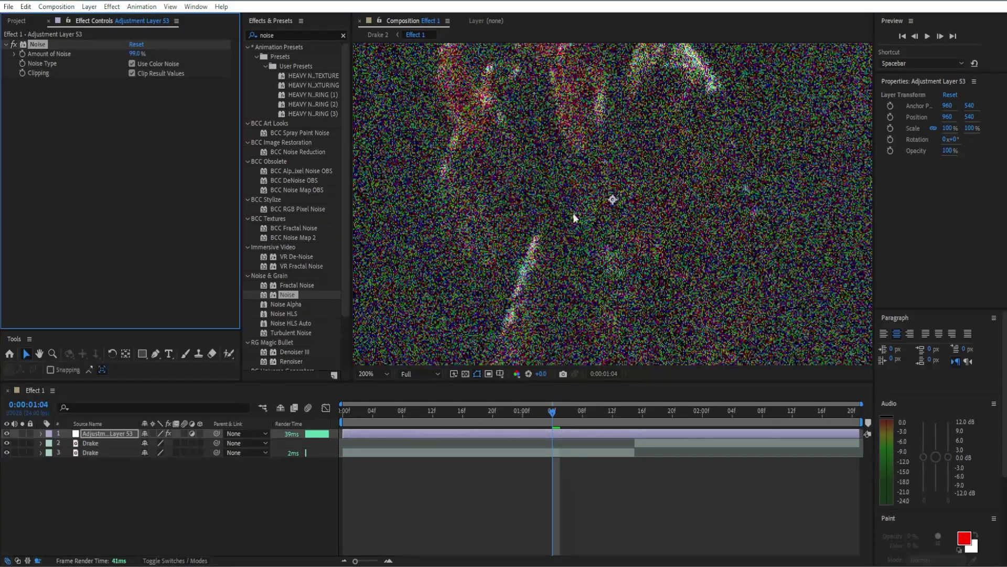
{"action": "left_click", "coordinate": [132, 64]}
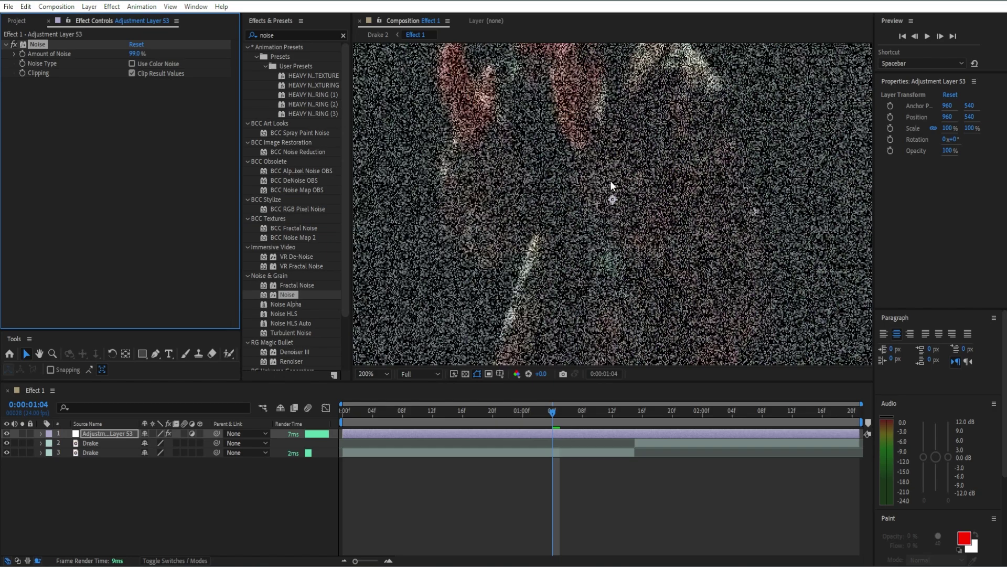
{"action": "key", "text": "comma"}
{"action": "key", "text": "comma"}
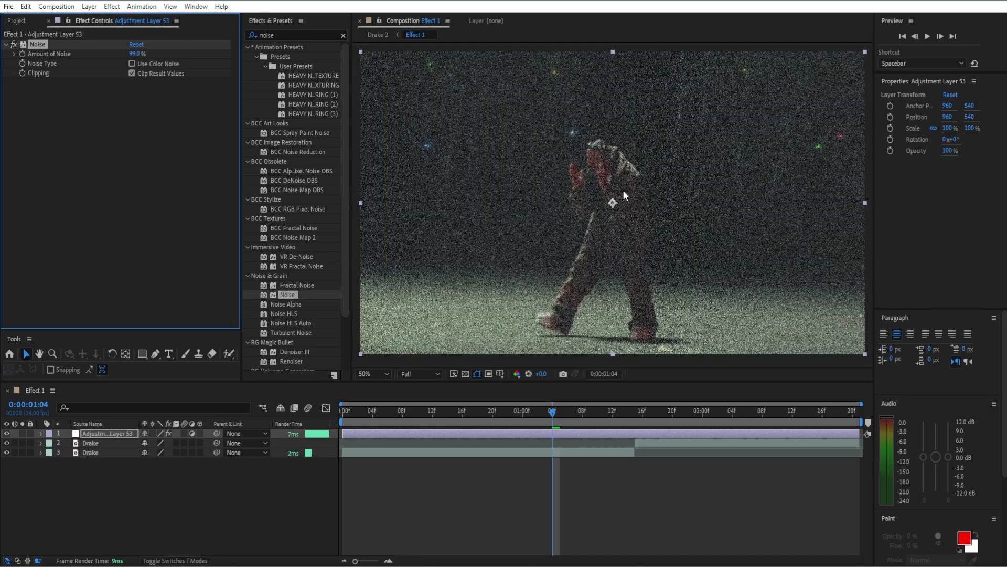
{"action": "key", "text": "comma"}
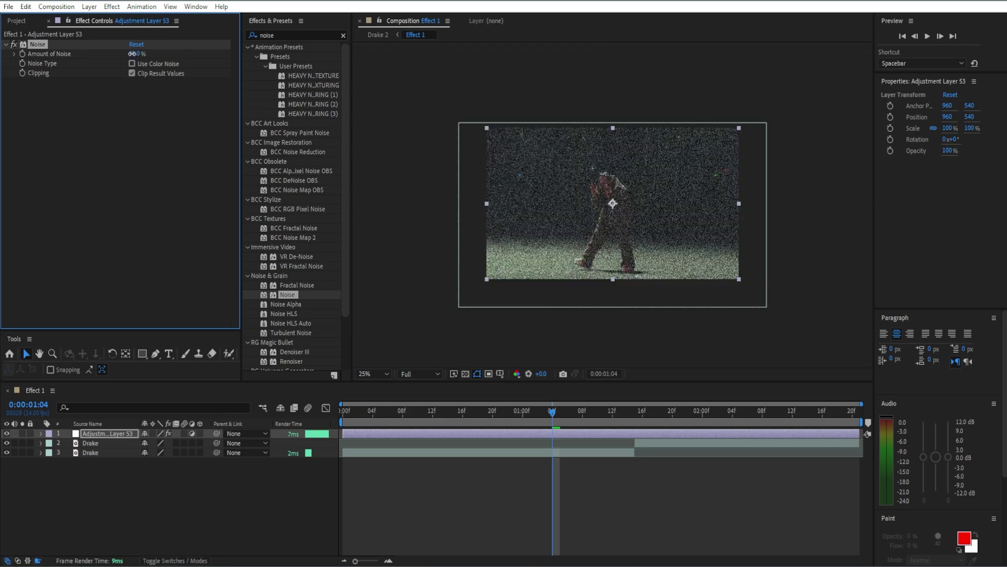
Set the Amount of Noise to 9%, raise it slightly further, and collapse the Noise effect's settings.
{"action": "type", "text": "9"}
{"action": "key", "text": "Return"}
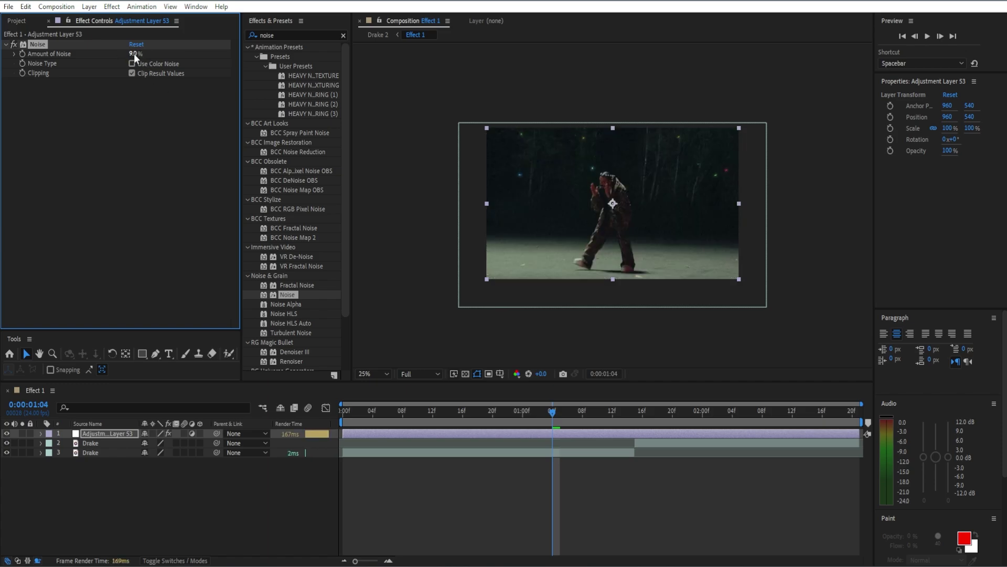
{"action": "left_click_drag", "start_coordinate": [134, 54], "coordinate": [145, 55]}
{"action": "key", "text": "ctrl+grave"}
Find the Stylize Glow effect and apply it to the adjustment layer below Noise.
{"action": "left_click", "coordinate": [341, 36]}
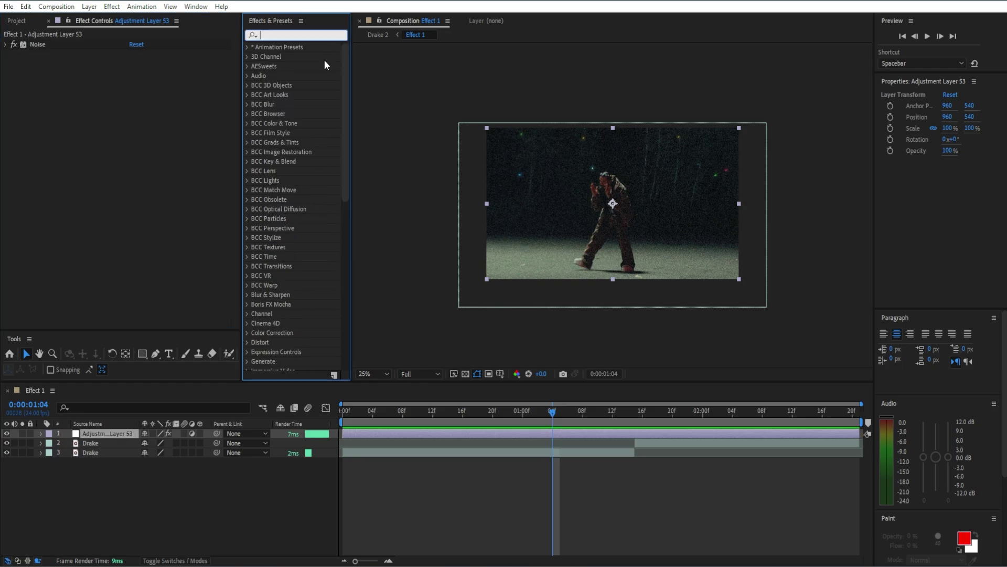
{"action": "type", "text": "glow"}
{"action": "scroll", "coordinate": [264, 366], "scroll_direction": "down", "scroll_amount": 8}
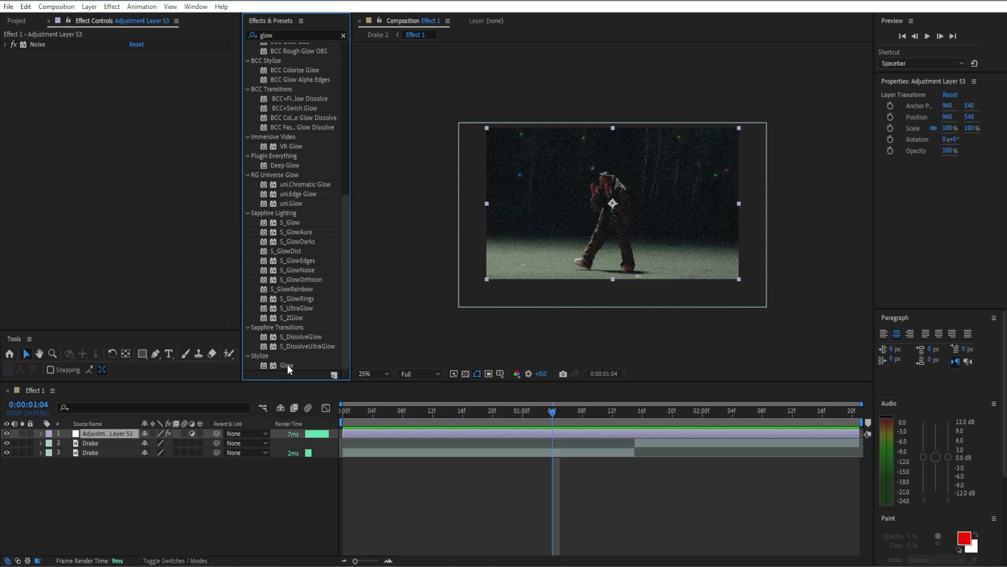
{"action": "left_click_drag", "start_coordinate": [287, 368], "coordinate": [168, 278]}
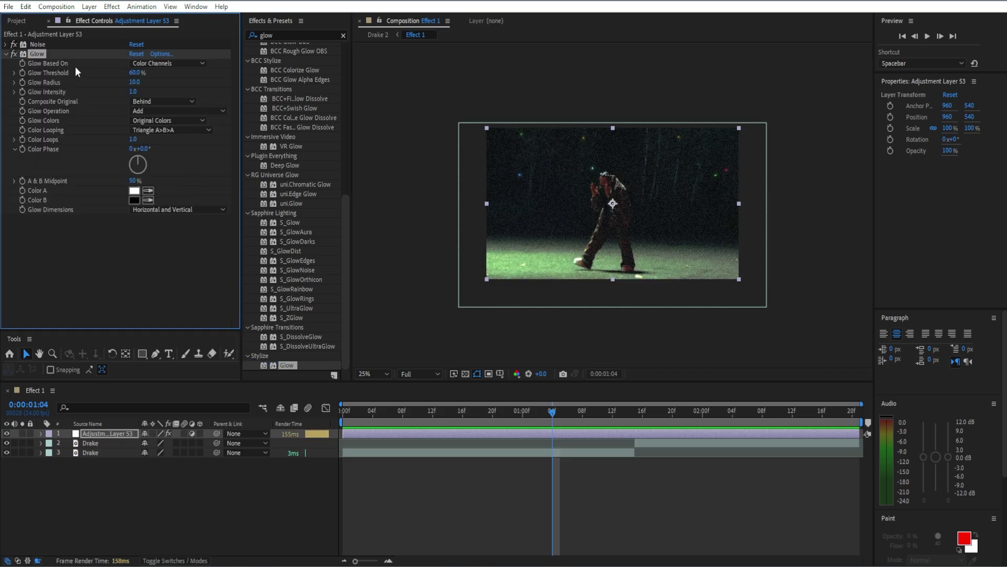
Set the Glow effect's threshold to 29% and its radius to 106.
{"action": "left_click", "coordinate": [135, 73]}
{"action": "type", "text": "48.6"}
{"action": "key", "text": "Return"}
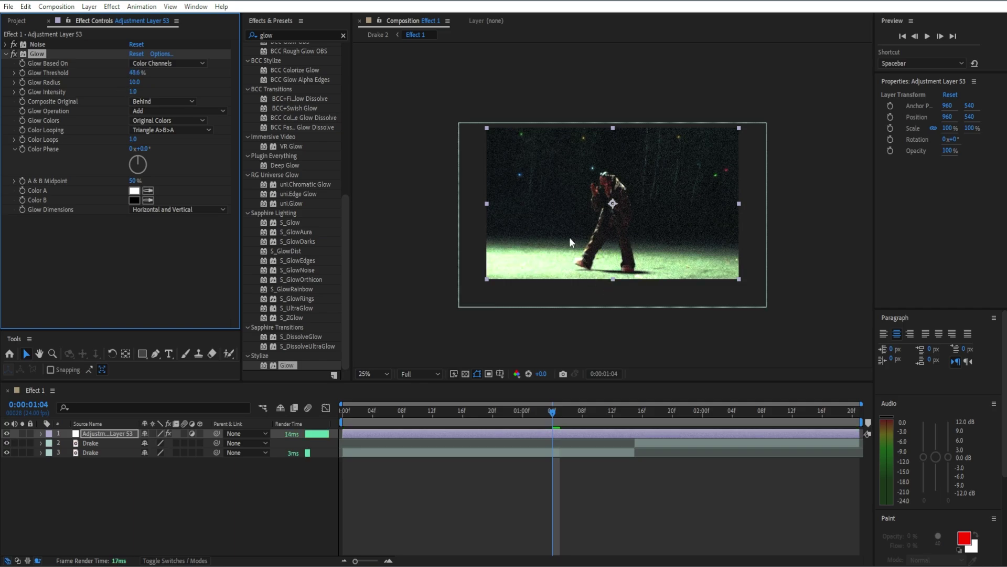
{"action": "right_click", "coordinate": [128, 72]}
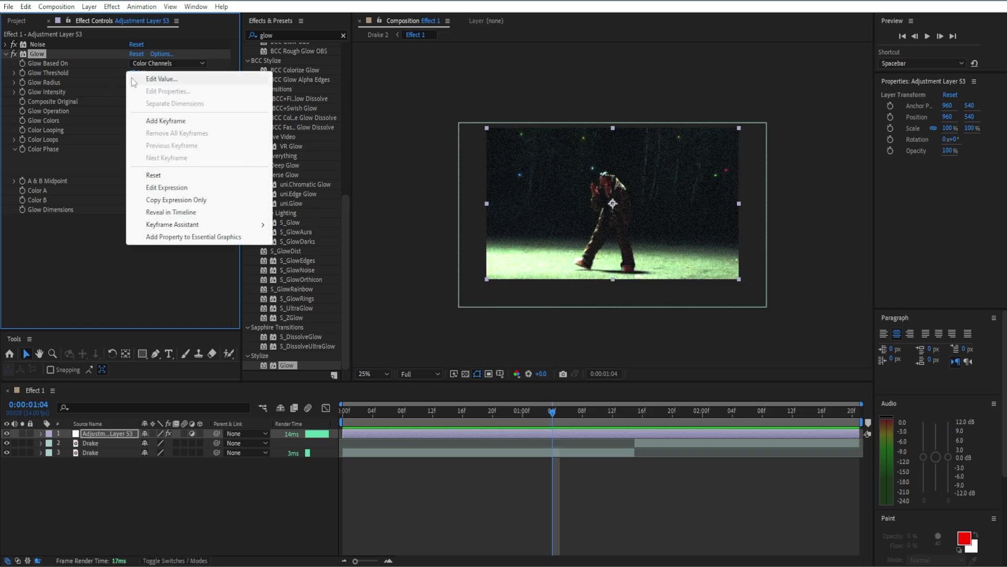
{"action": "left_click", "coordinate": [153, 175]}
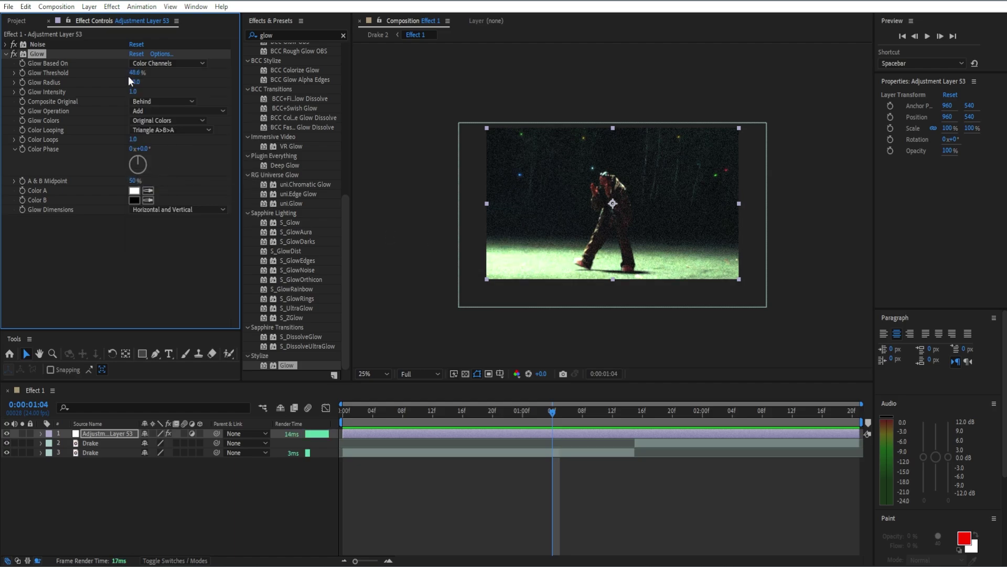
{"action": "left_click_drag", "start_coordinate": [134, 73], "coordinate": [104, 70]}
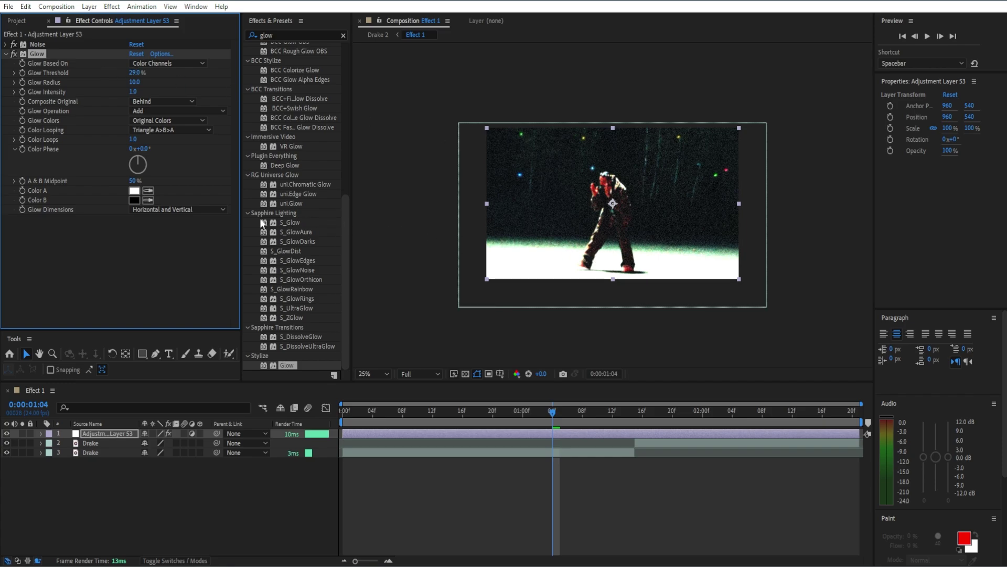
{"action": "left_click", "coordinate": [135, 82]}
{"action": "type", "text": "106"}
{"action": "key", "text": "Return"}
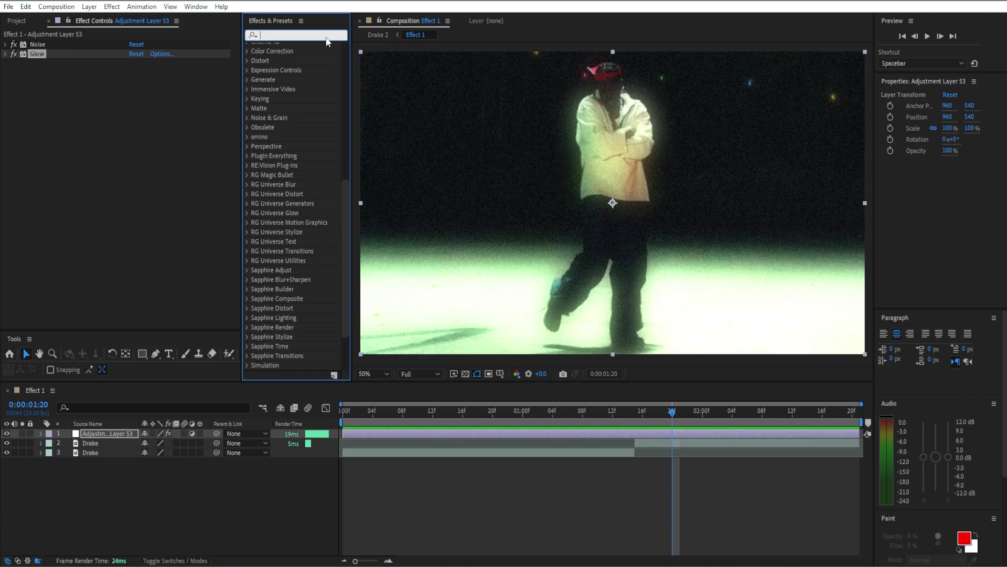
Apply the CC Light Rays effect to the adjustment layer and go to 0:00:00:06 in the composition.
{"action": "type", "text": "cc ligh"}
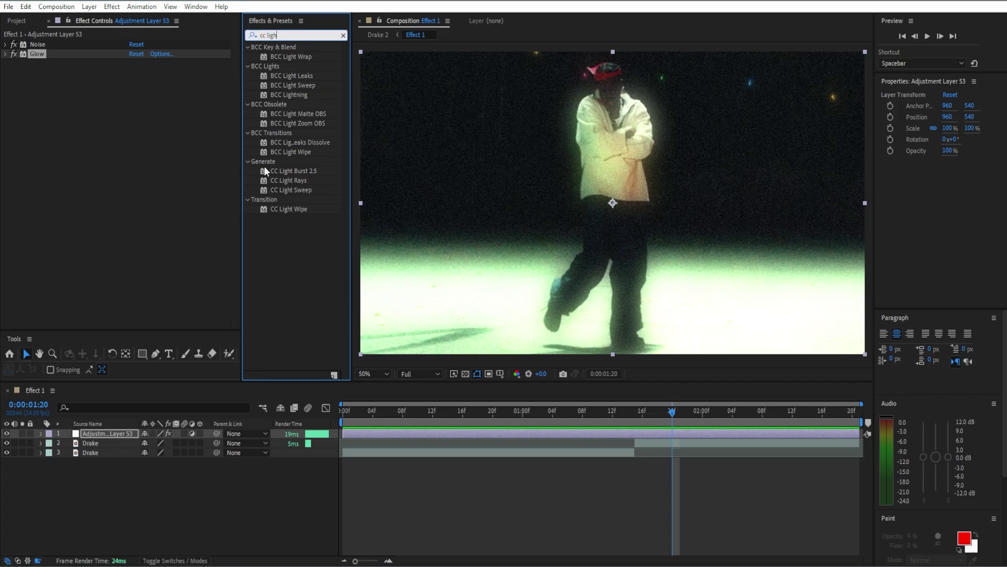
{"action": "left_click_drag", "start_coordinate": [293, 181], "coordinate": [101, 153]}
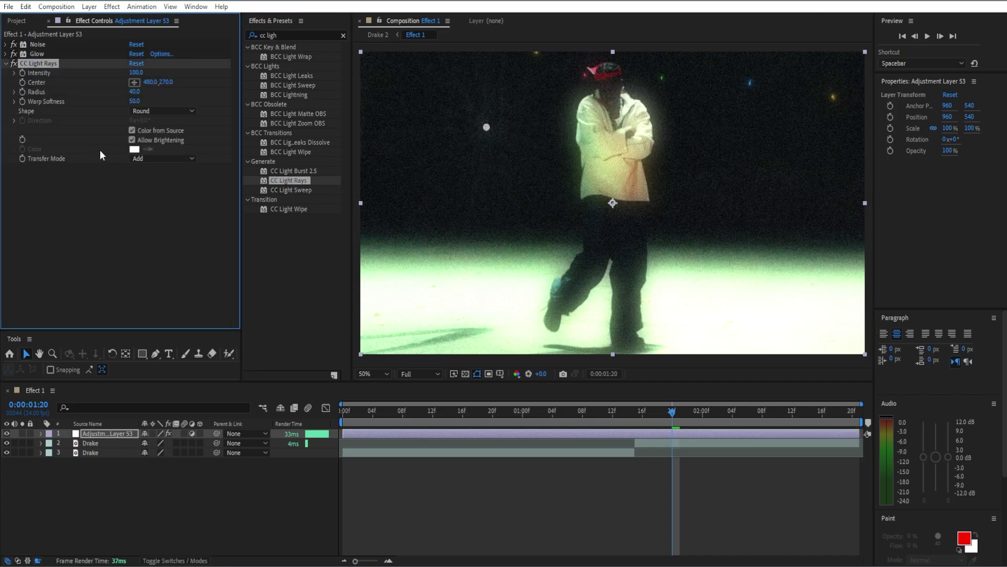
{"action": "left_click_drag", "start_coordinate": [435, 410], "coordinate": [313, 395]}
{"action": "key", "text": "space"}
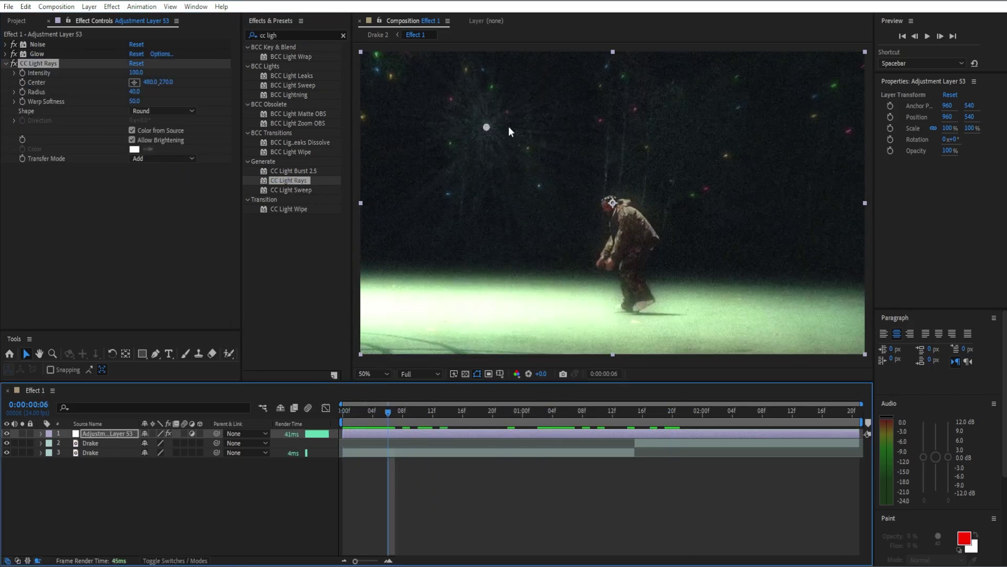
Move the CC Light Rays center point to the middle of the frame, near the dancer's head.
{"action": "left_click_drag", "start_coordinate": [515, 149], "coordinate": [495, 156]}
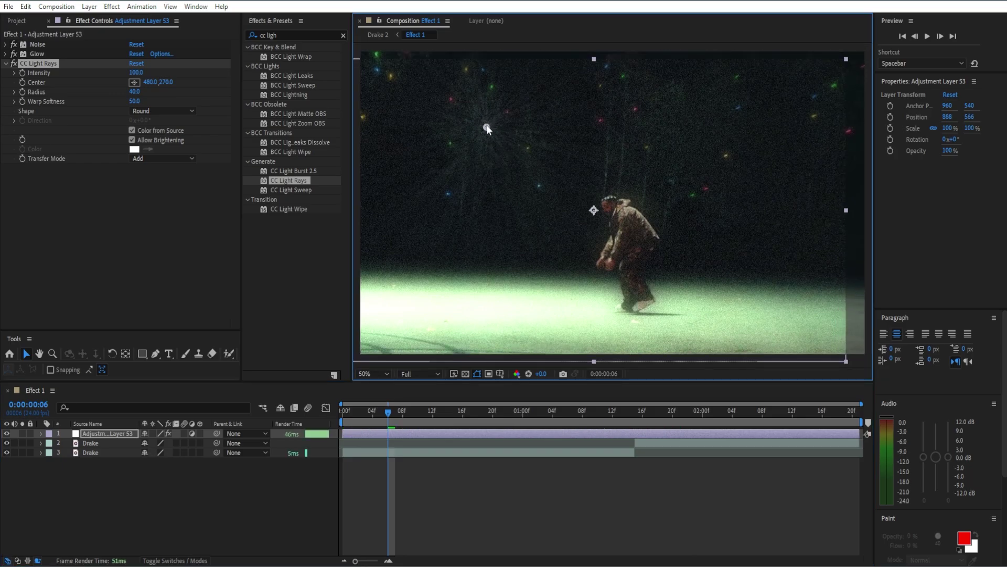
{"action": "key", "text": "ctrl+z"}
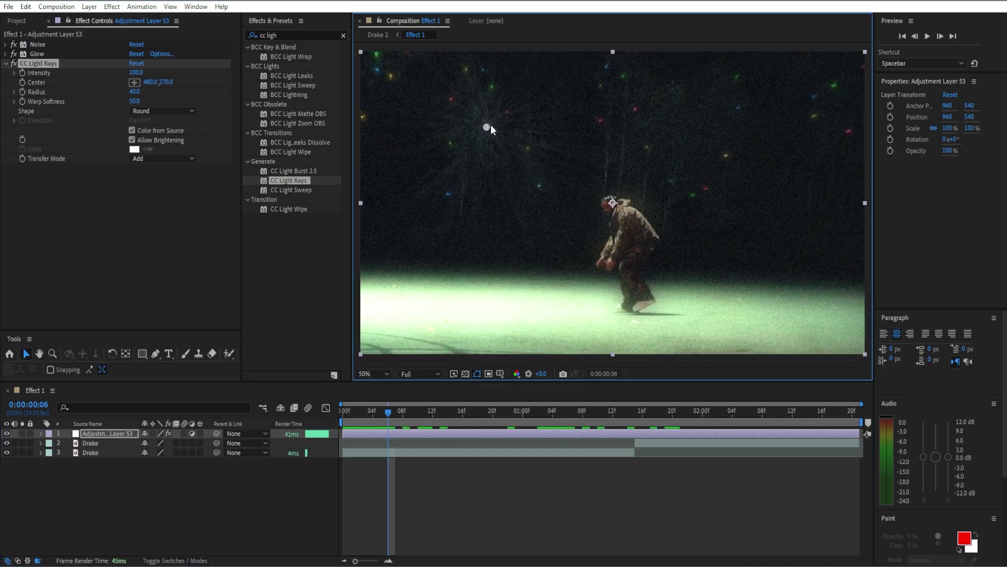
{"action": "left_click_drag", "start_coordinate": [486, 127], "coordinate": [613, 205]}
{"action": "scroll", "coordinate": [624, 216], "scroll_direction": "down", "scroll_amount": 1}
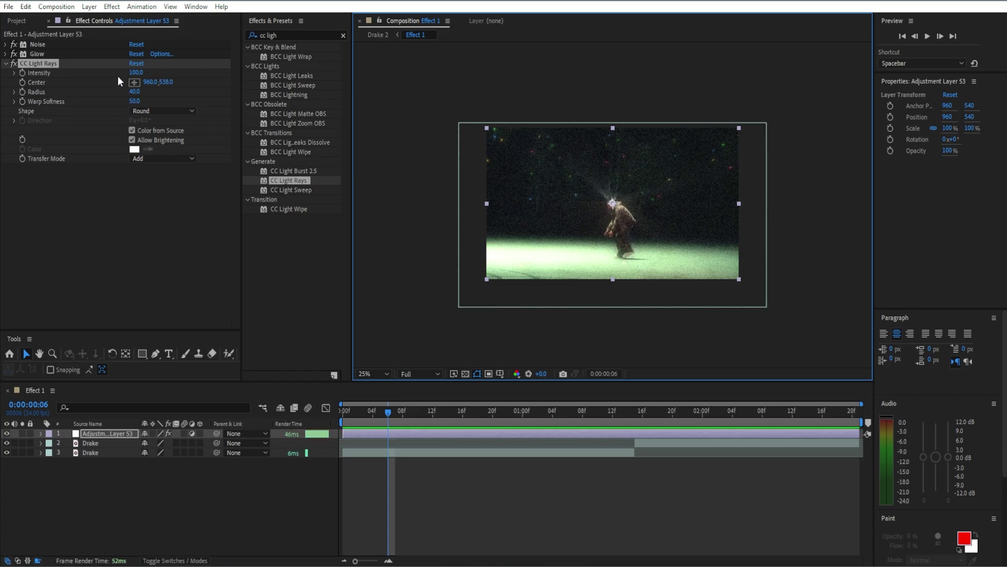
Set the CC Light Rays intensity to 174 and enlarge the preview to 50%.
{"action": "left_click", "coordinate": [136, 72]}
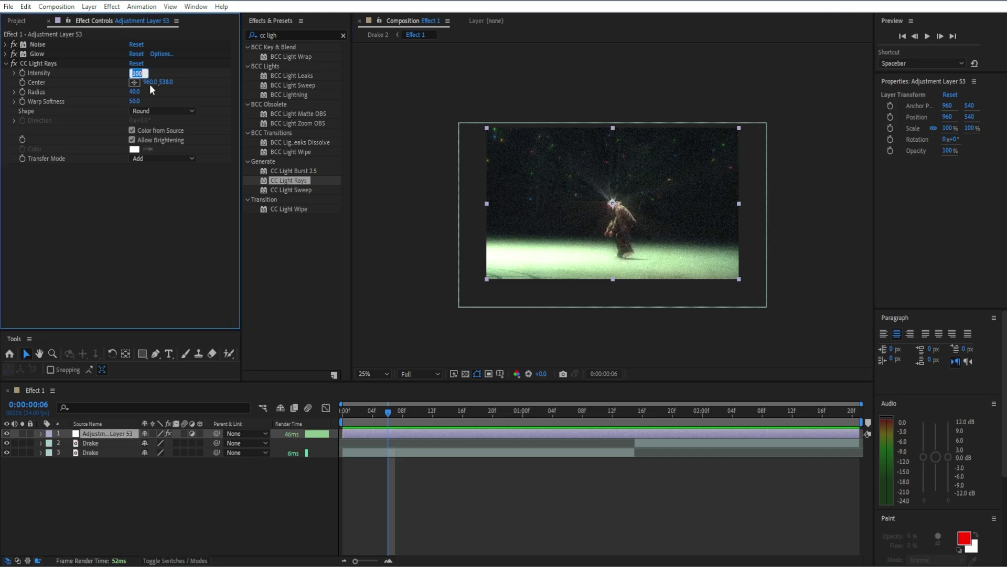
{"action": "type", "text": "174"}
{"action": "key", "text": "Return"}
{"action": "key", "text": "period"}
{"action": "key", "text": "period"}
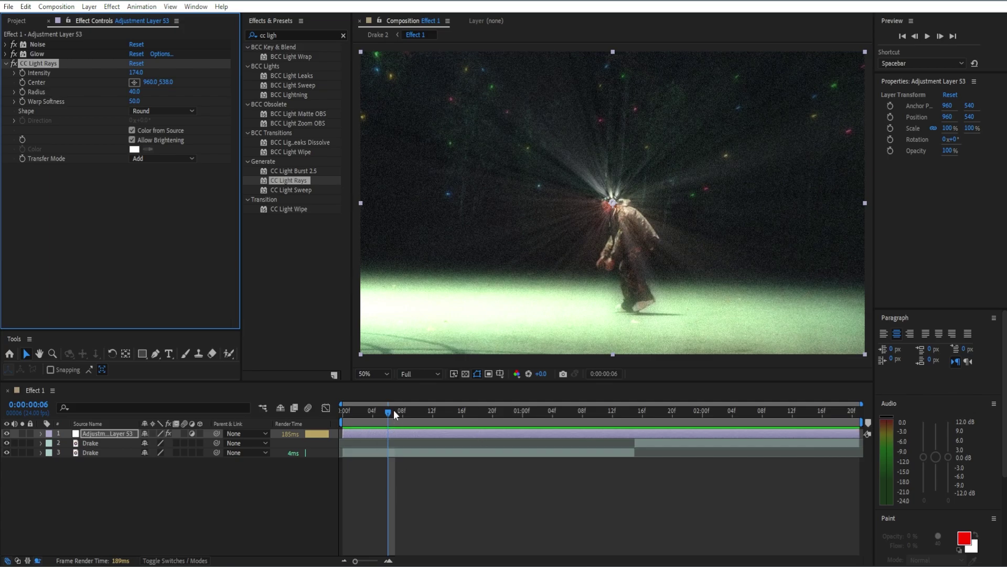
At 0:00:00:21, set the CC Light Rays radius to 0, keyframe it, and reveal the keyframe in the timeline.
{"action": "left_click_drag", "start_coordinate": [395, 415], "coordinate": [497, 389]}
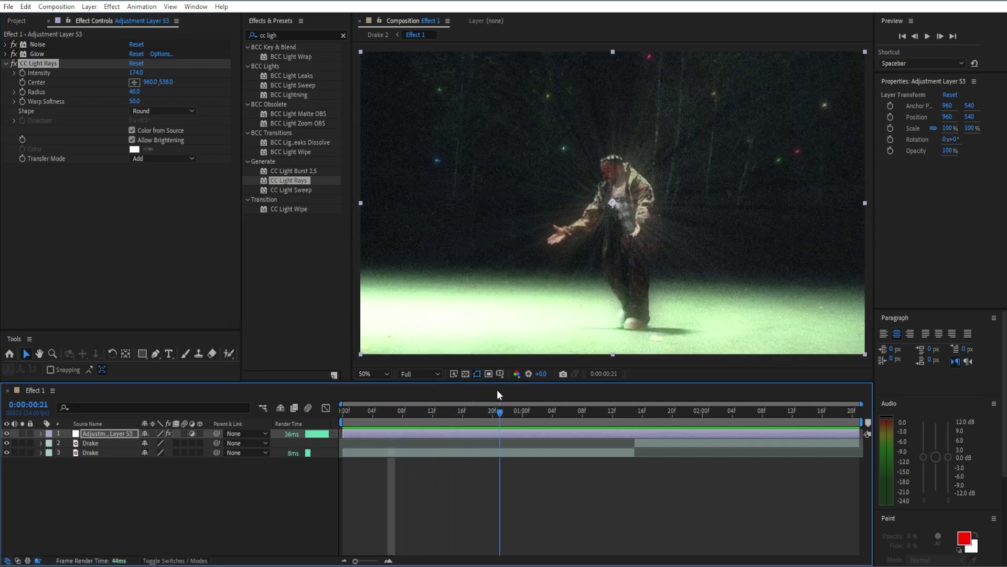
{"action": "left_click", "coordinate": [135, 93]}
{"action": "type", "text": "0"}
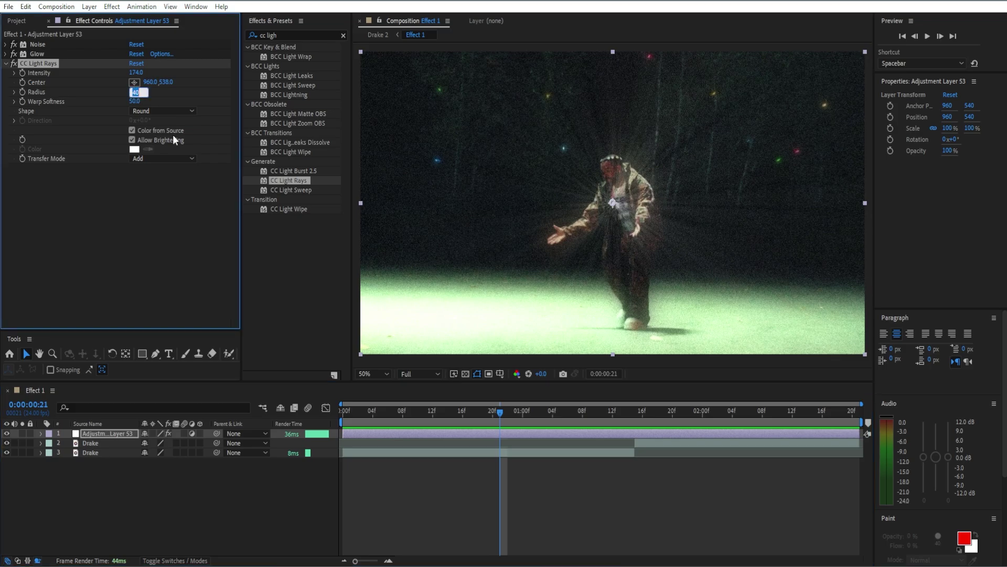
{"action": "key", "text": "Return"}
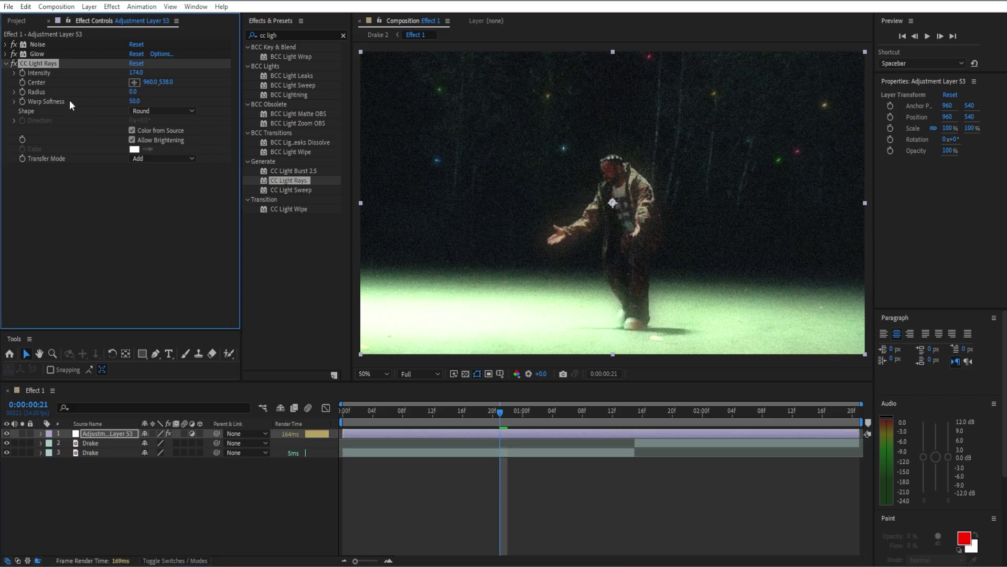
{"action": "key", "text": "u"}
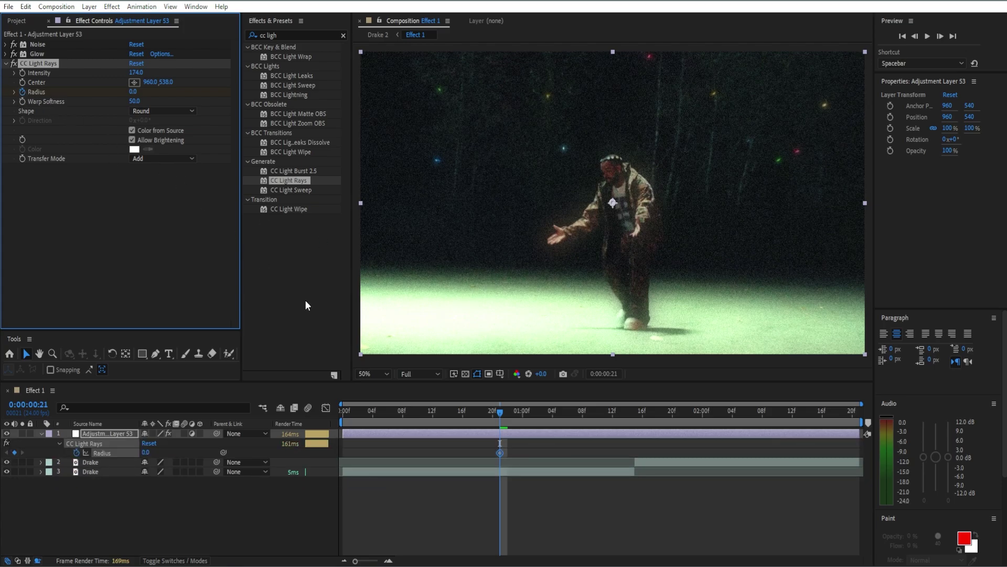
At 0:00:01:15, where the second clip begins, keyframe the CC Light Rays radius at 444.
{"action": "left_click", "coordinate": [637, 412]}
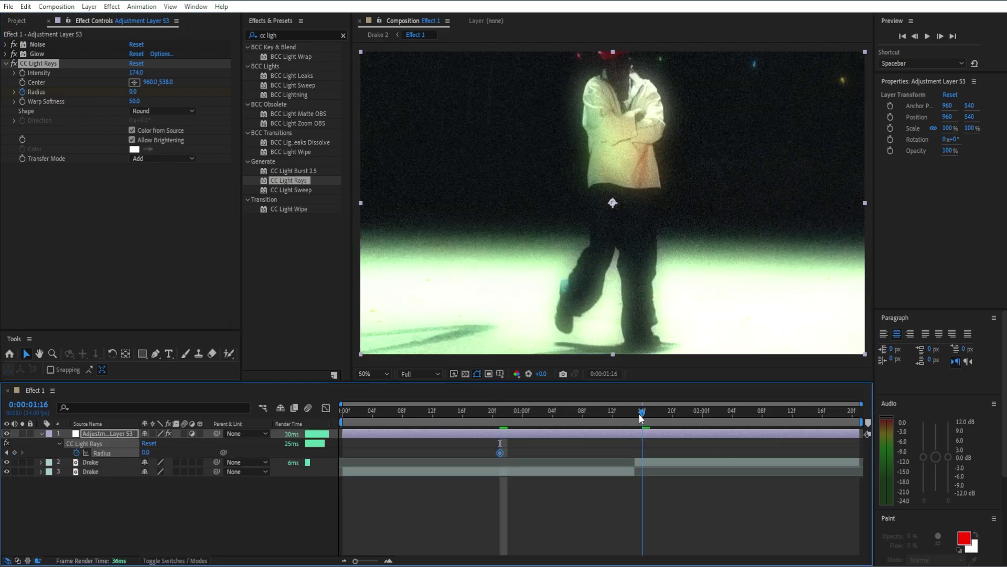
{"action": "left_click", "coordinate": [137, 91]}
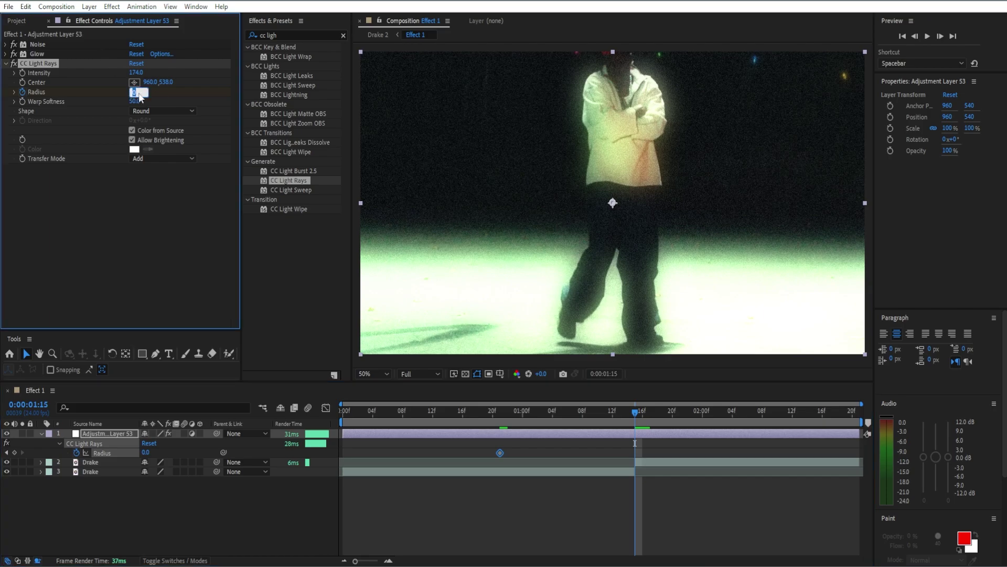
{"action": "type", "text": "444"}
{"action": "key", "text": "Return"}
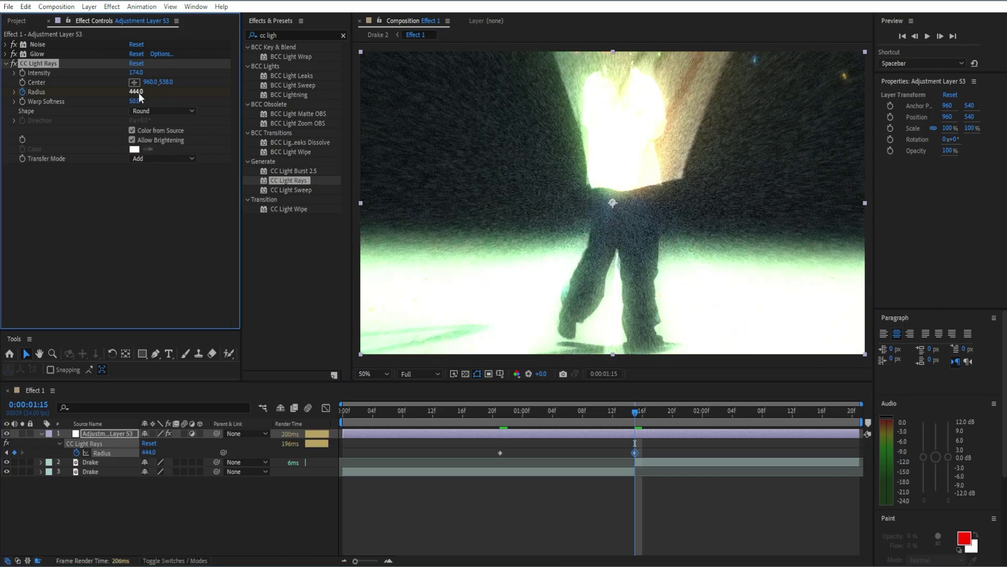
Apply Easy Ease to both CC Light Rays radius keyframes.
{"action": "key", "text": "comma"}
{"action": "left_click", "coordinate": [612, 411]}
{"action": "left_click_drag", "start_coordinate": [655, 450], "coordinate": [488, 472]}
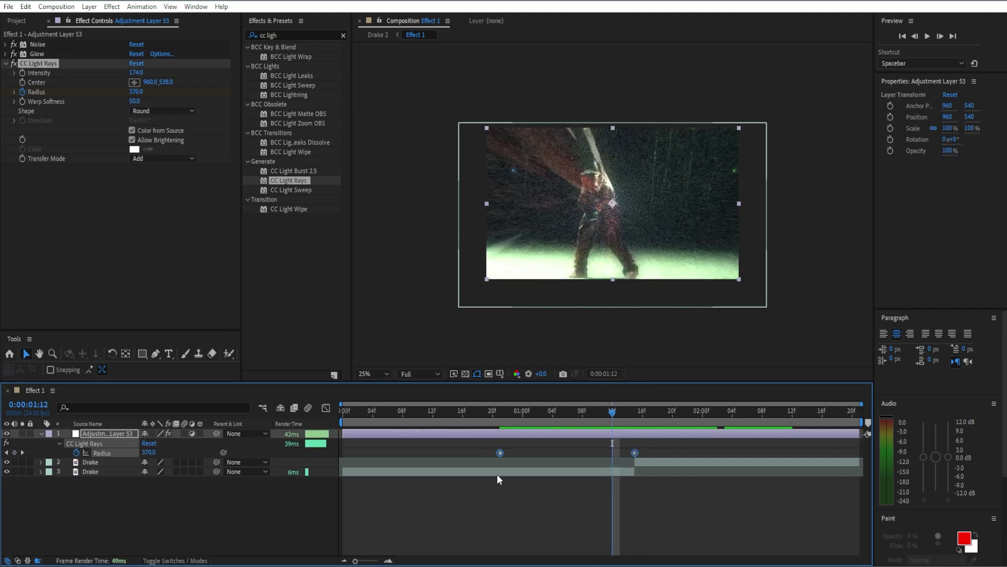
{"action": "key", "text": "F9"}
{"action": "left_click", "coordinate": [496, 479]}
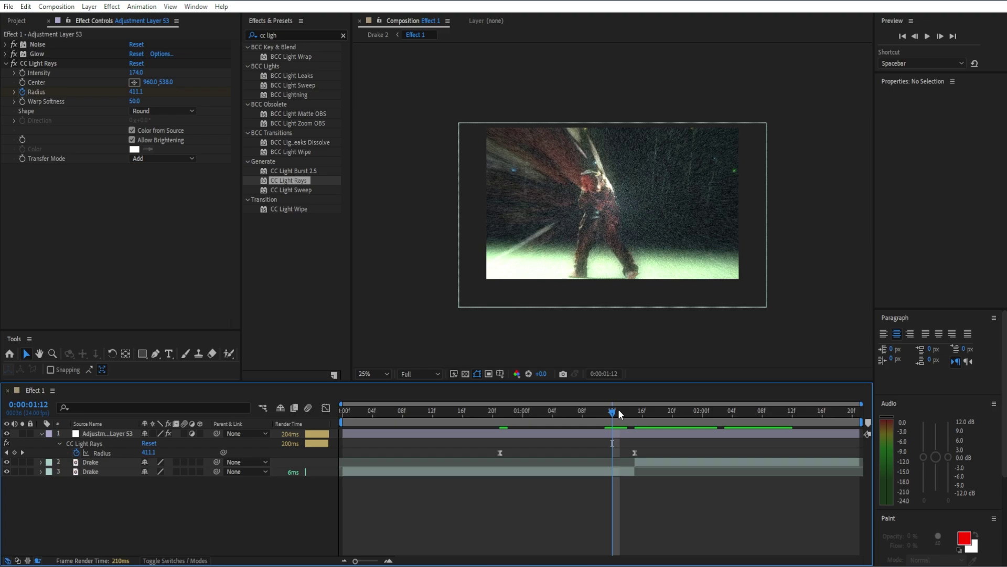
At 0:00:00:21, on the first radius keyframe, keyframe the CC Light Rays warp softness at 0.
{"action": "left_click", "coordinate": [584, 420]}
{"action": "left_click_drag", "start_coordinate": [584, 420], "coordinate": [508, 430]}
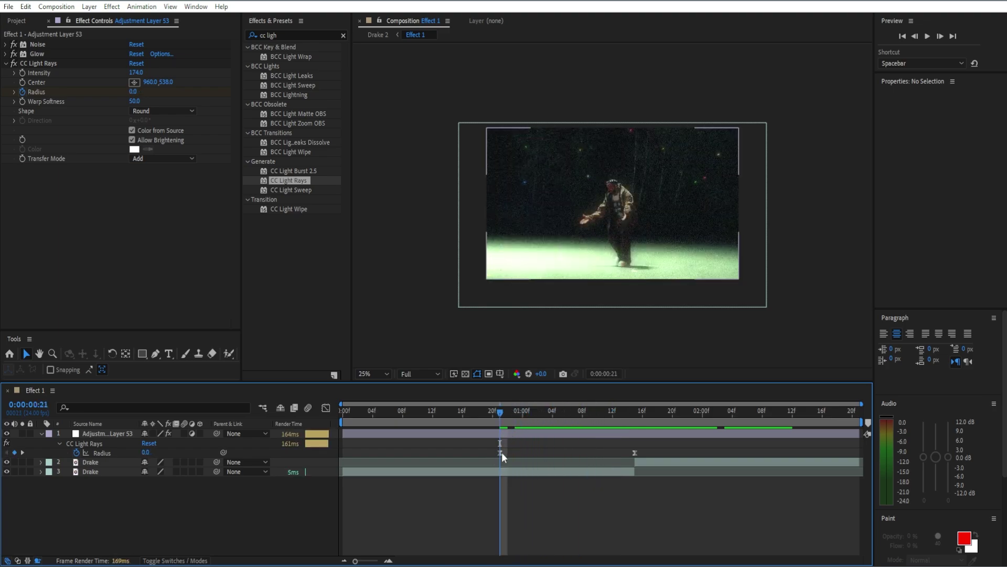
{"action": "left_click", "coordinate": [29, 104]}
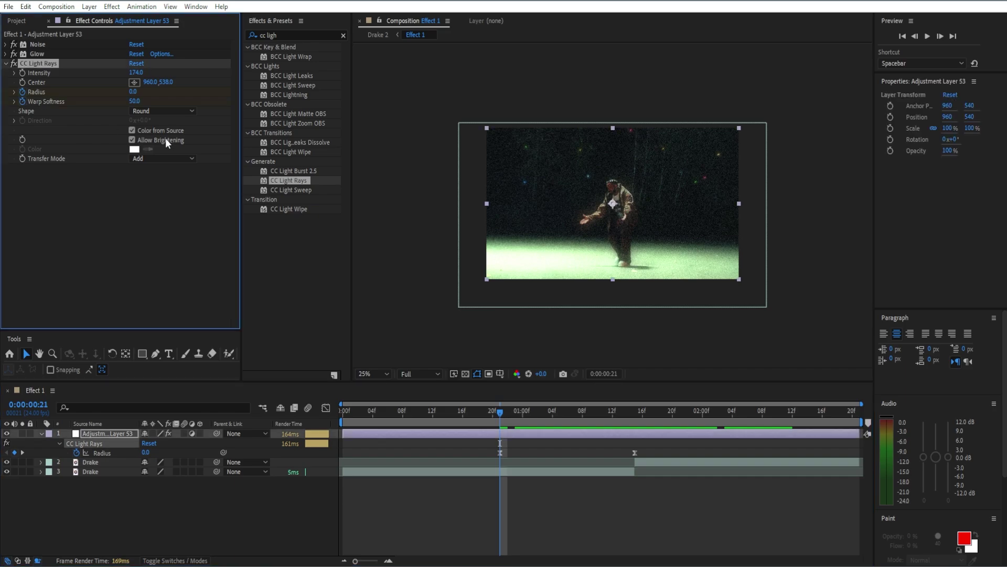
{"action": "left_click", "coordinate": [135, 102]}
{"action": "type", "text": "0"}
{"action": "key", "text": "Return"}
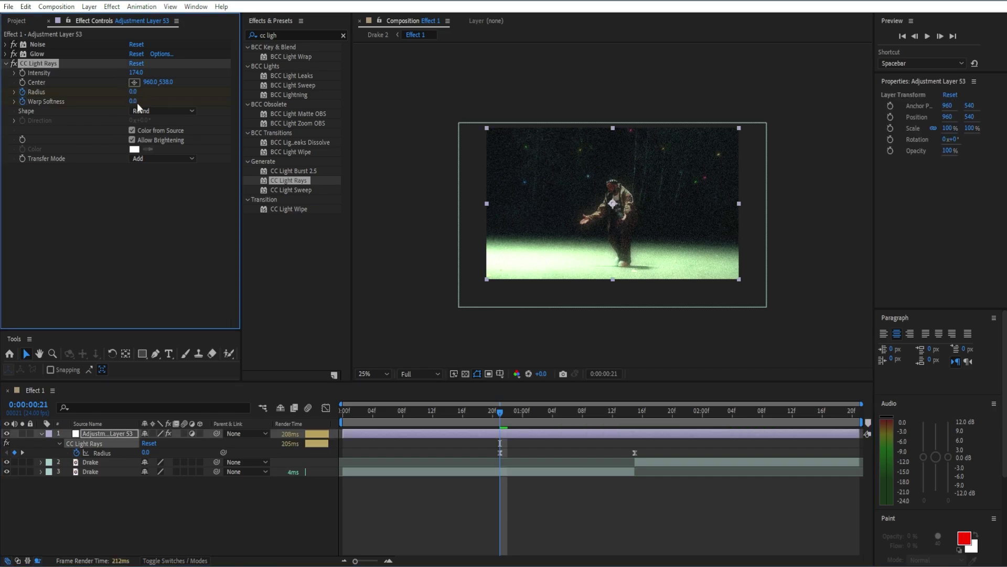
At 0:00:01:15, reset the CC Light Rays warp softness to 50 as a second keyframe.
{"action": "left_click_drag", "start_coordinate": [649, 414], "coordinate": [633, 434]}
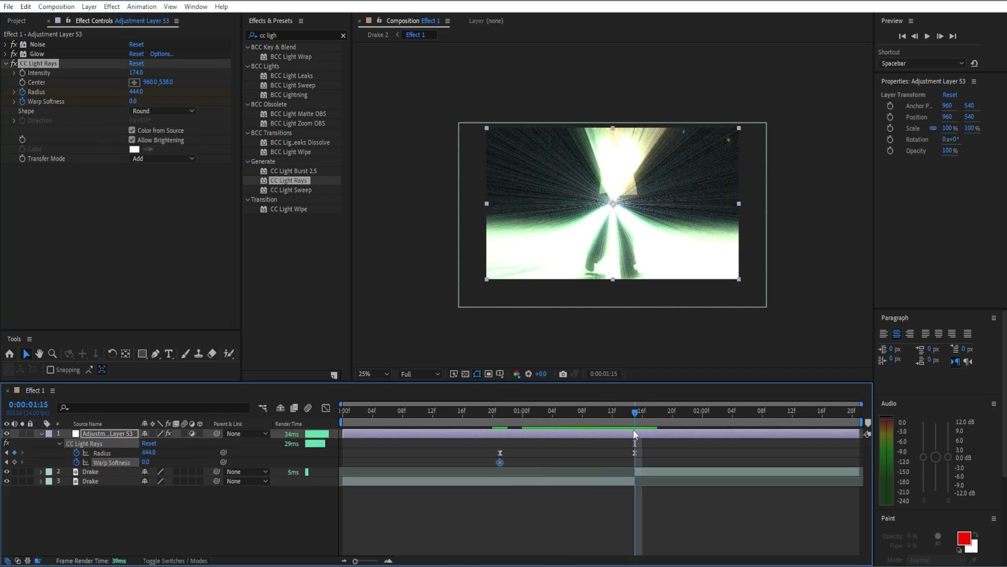
{"action": "right_click", "coordinate": [133, 100]}
{"action": "left_click", "coordinate": [168, 199]}
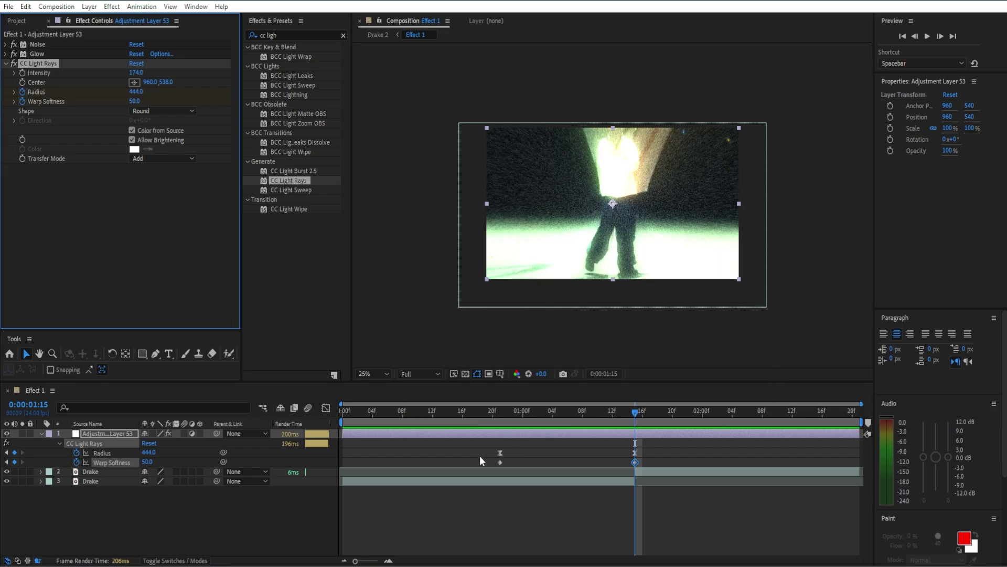
Apply Easy Ease to the warp softness keyframes together with the radius keyframes.
{"action": "left_click_drag", "start_coordinate": [480, 456], "coordinate": [647, 465]}
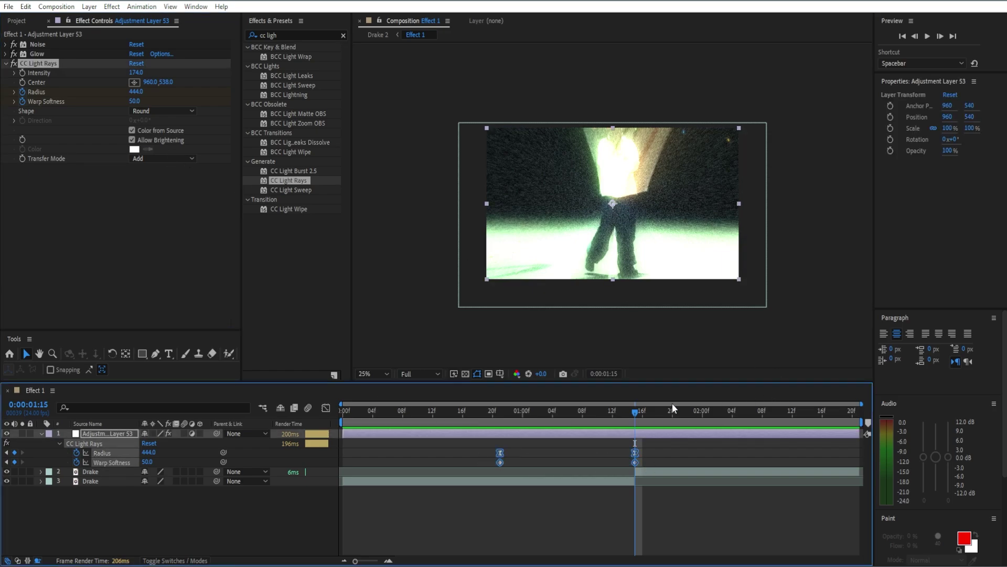
{"action": "key", "text": "F9"}
{"action": "left_click", "coordinate": [666, 459]}
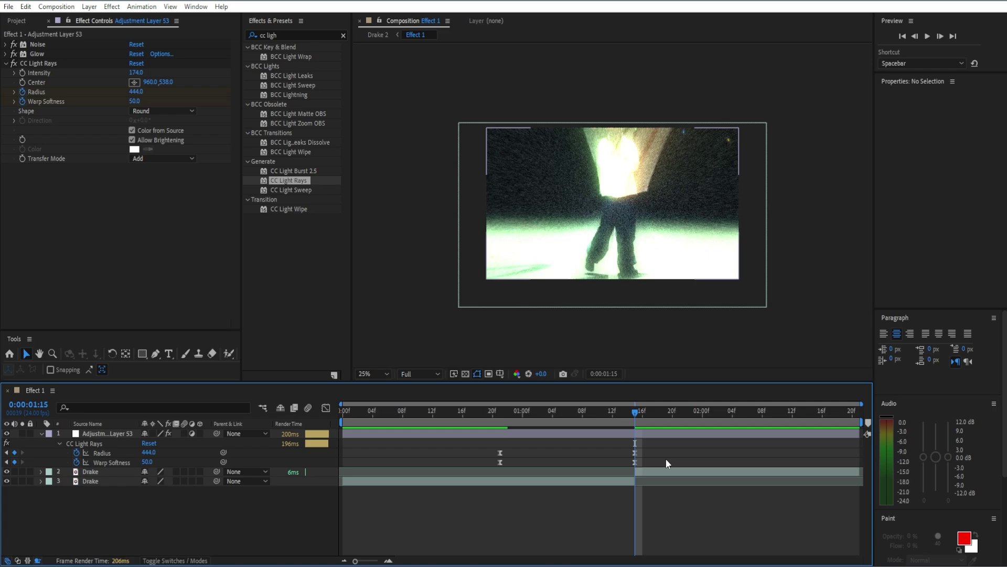
Add the Posterize Time effect below CC Light Rays on the adjustment layer and set its frame rate to 12.
{"action": "left_click", "coordinate": [6, 63]}
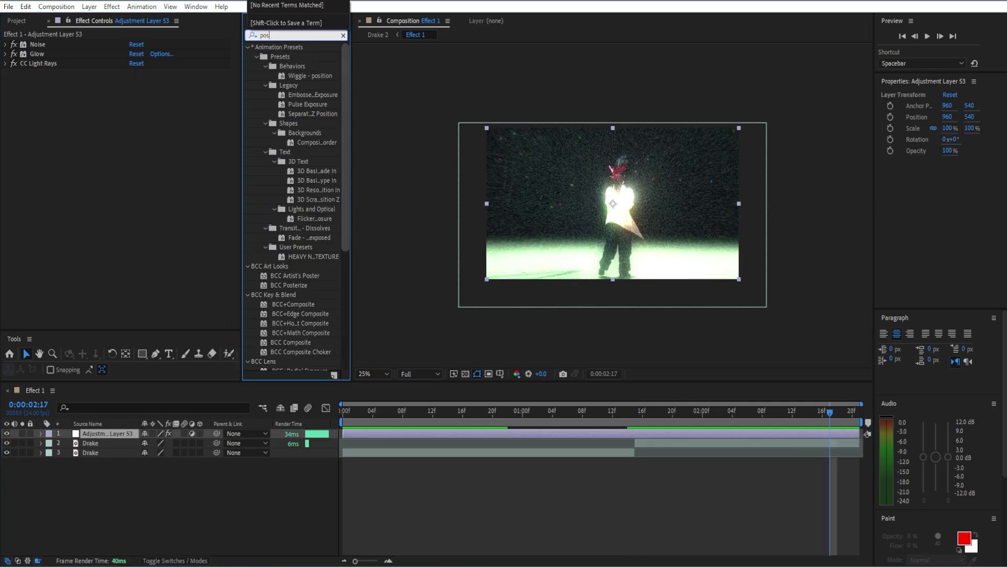
{"action": "type", "text": "t"}
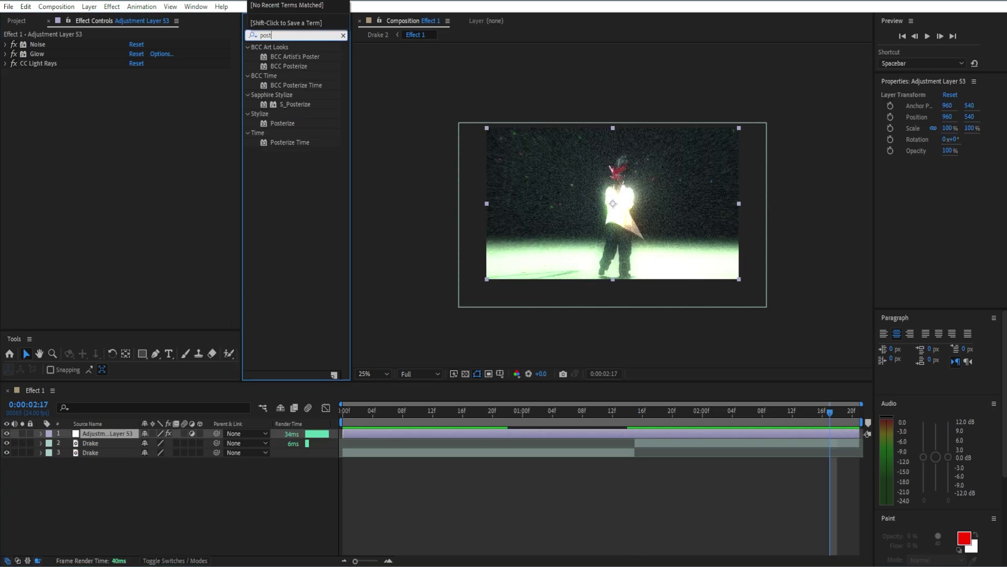
{"action": "type", "text": "e"}
{"action": "left_click_drag", "start_coordinate": [305, 143], "coordinate": [139, 192]}
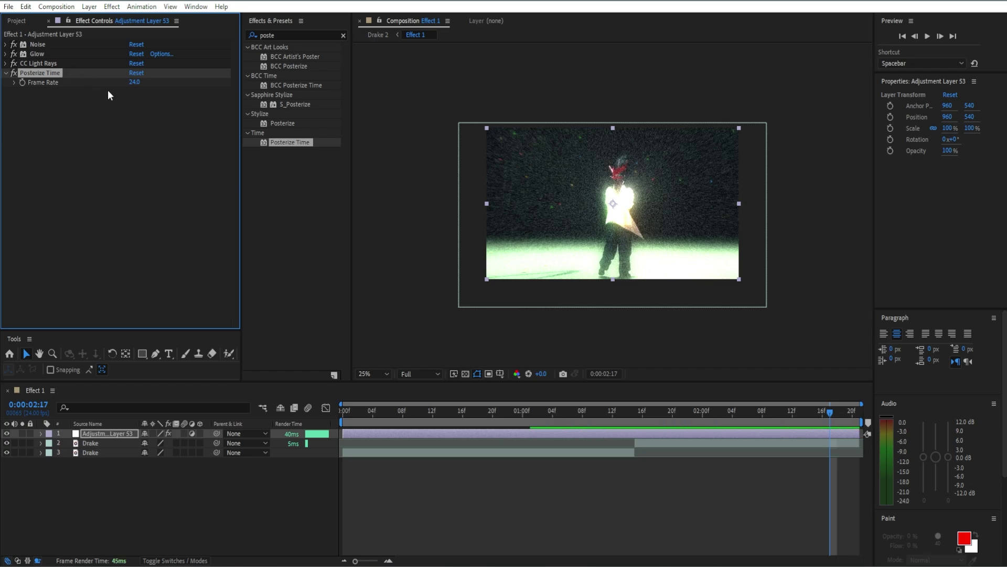
{"action": "left_click", "coordinate": [133, 82]}
{"action": "type", "text": "12"}
{"action": "key", "text": "Return"}
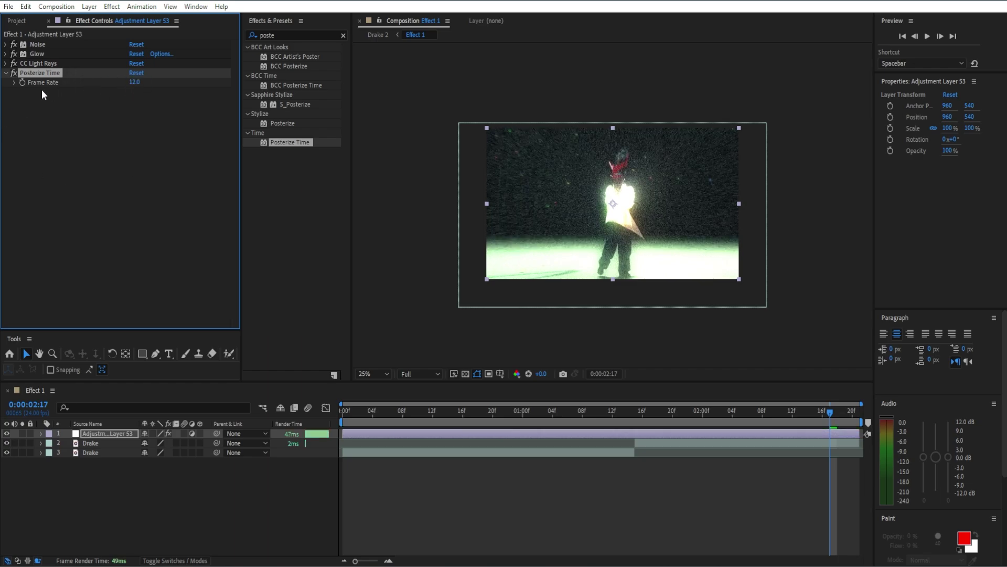
Collapse the Posterize Time settings, deselect the adjustment layer and save the project.
{"action": "left_click", "coordinate": [6, 73]}
{"action": "left_click", "coordinate": [41, 153]}
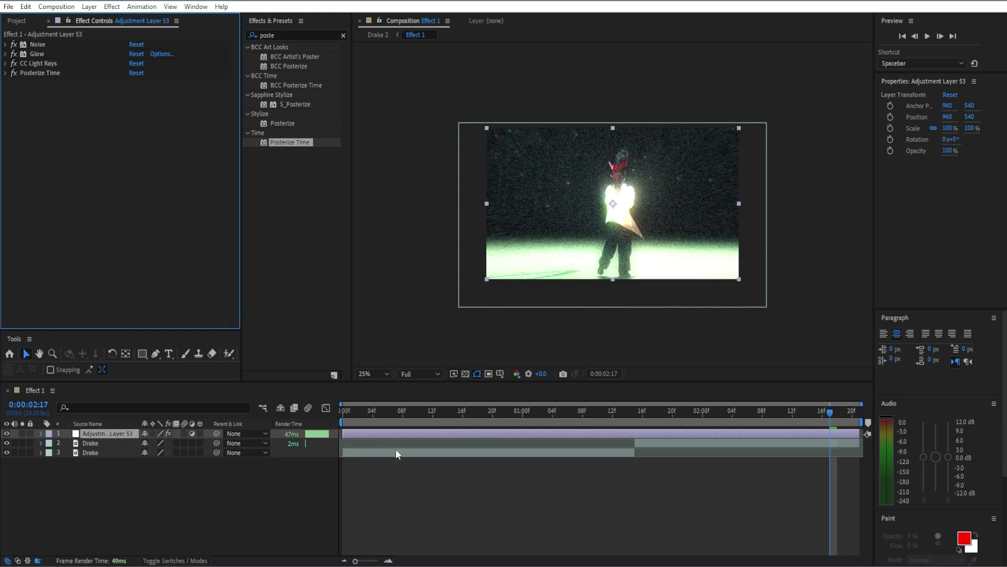
{"action": "left_click", "coordinate": [475, 506]}
{"action": "key", "text": "ctrl+s"}
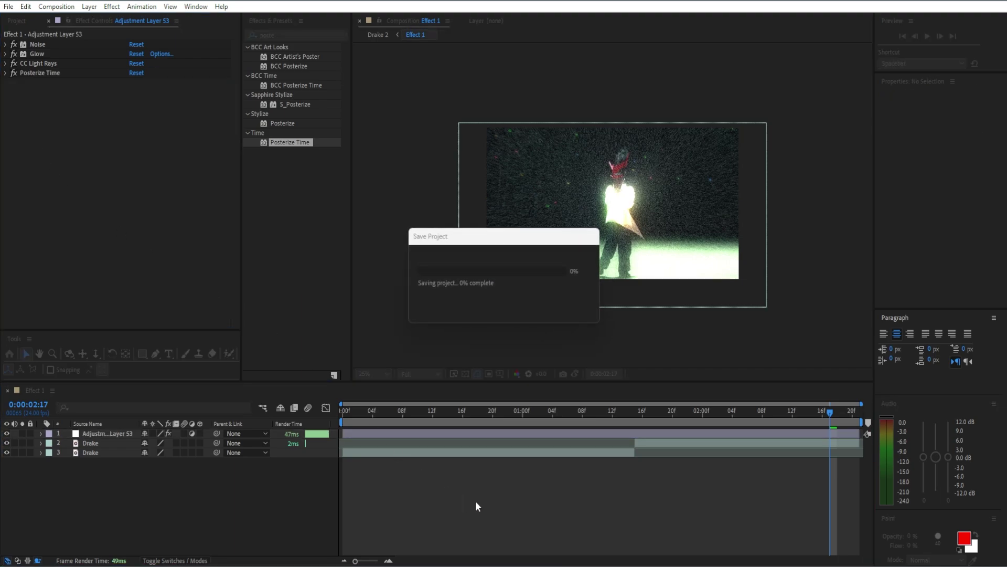